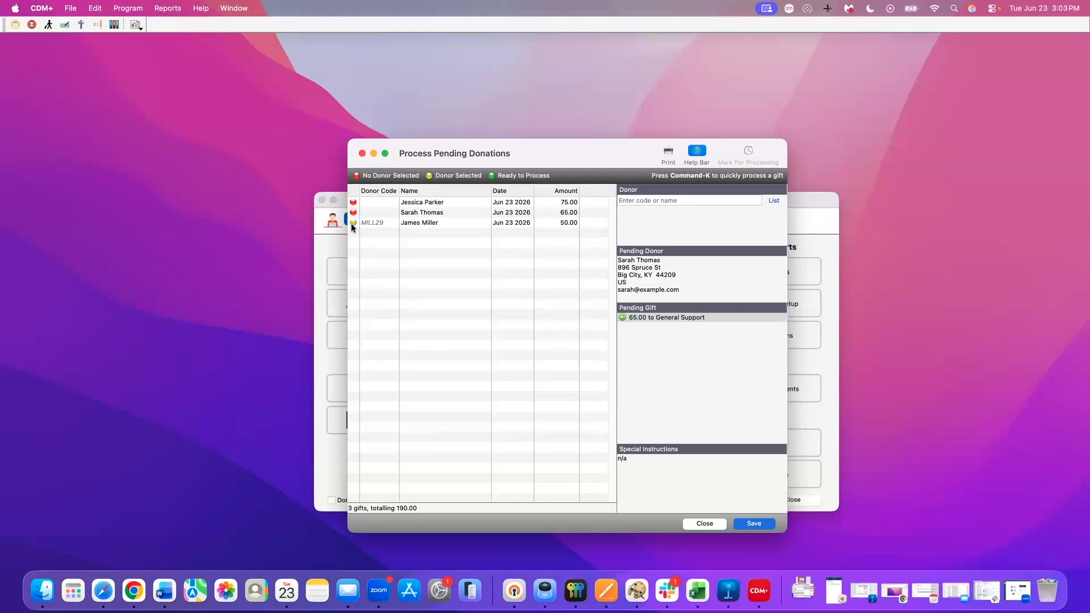
Review the pending donors, then mark the 50.00 gift with the matched donor for processing and save it.
click(418, 214)
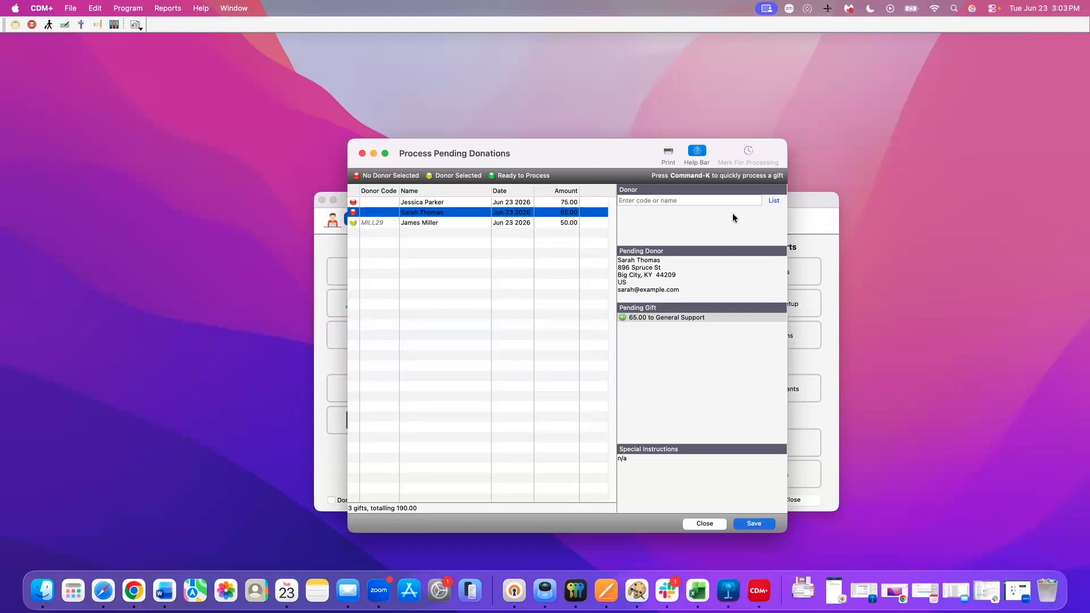
click(460, 222)
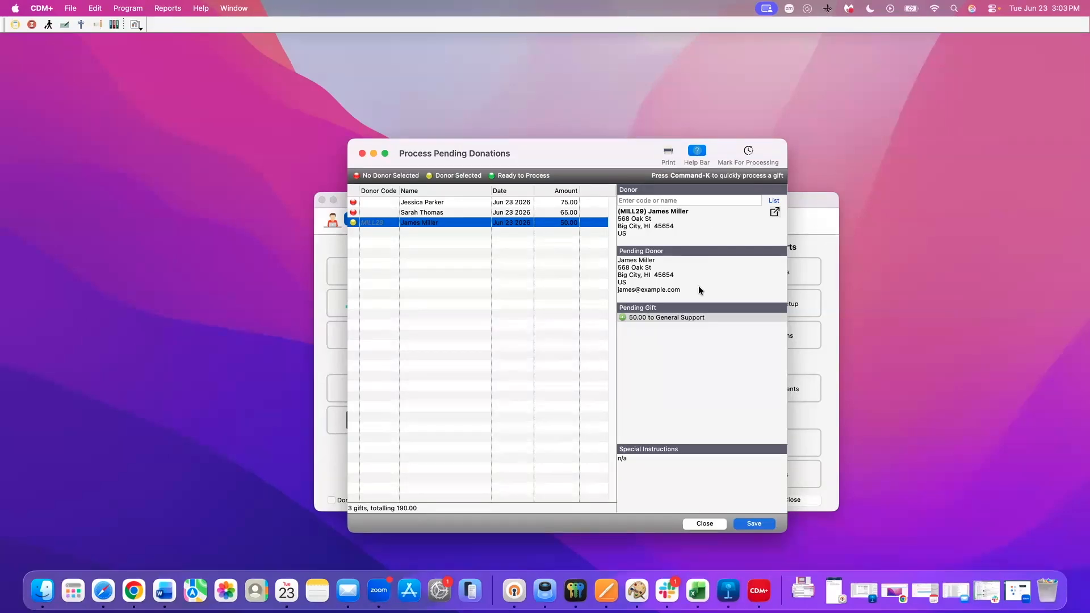
click(749, 149)
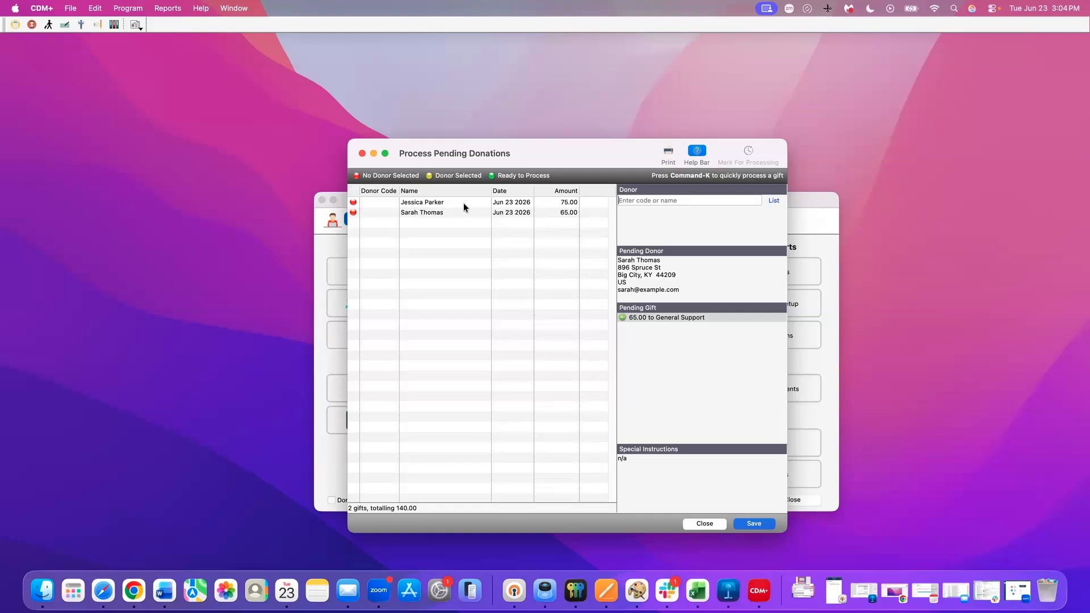
Search for the 75.00 gift's donor by last name and create the missing donor from the pending donation.
click(440, 203)
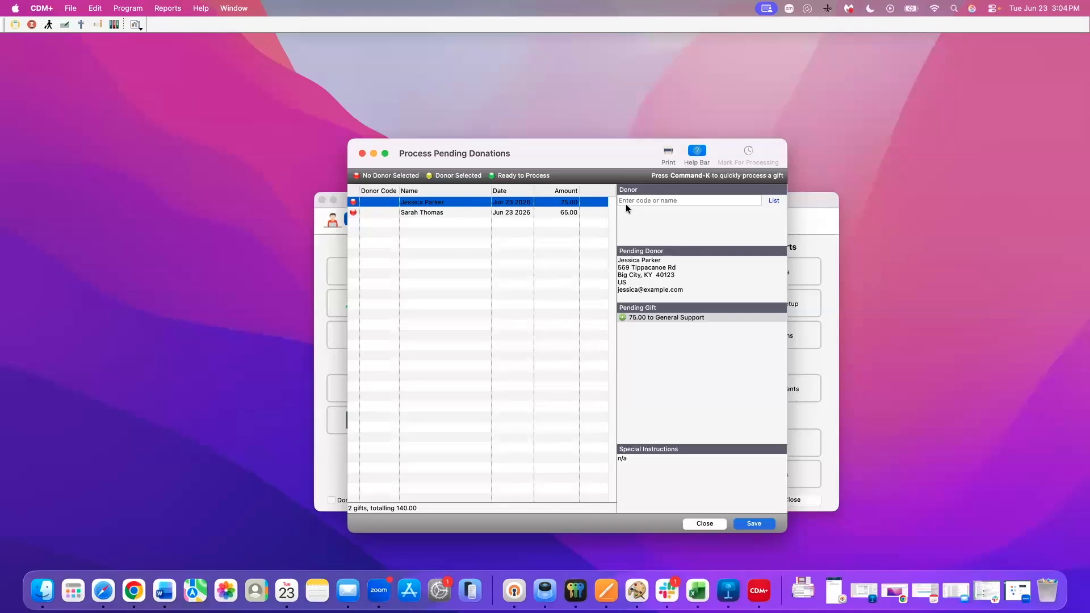
click(654, 202)
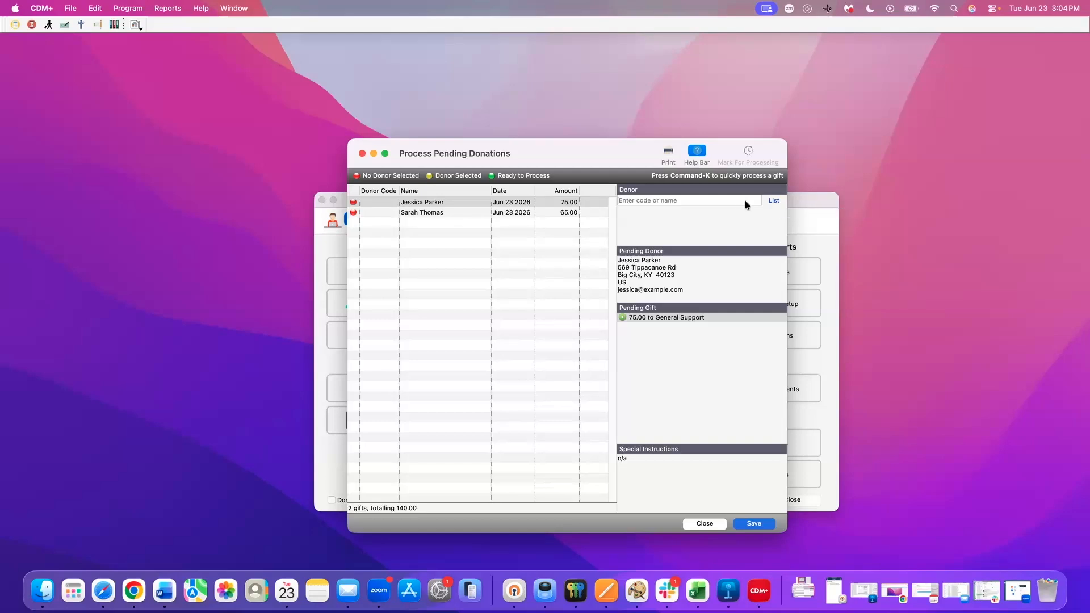
text(park)
key(Return)
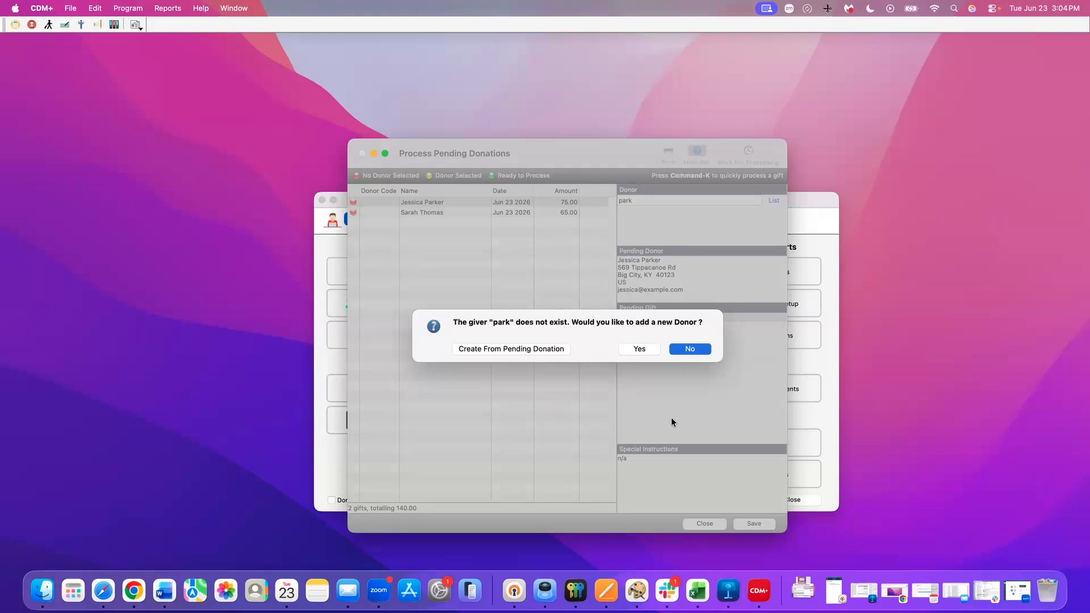
click(502, 349)
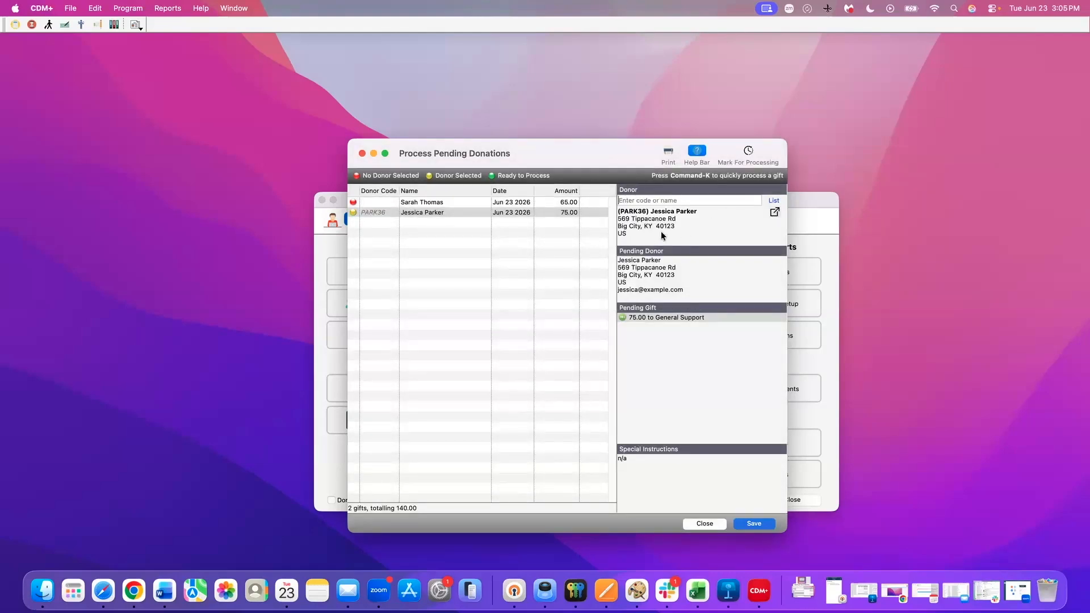
Review the new donor's linked donor, address and individual records, and mark the 75.00 gift for processing and save it.
click(774, 214)
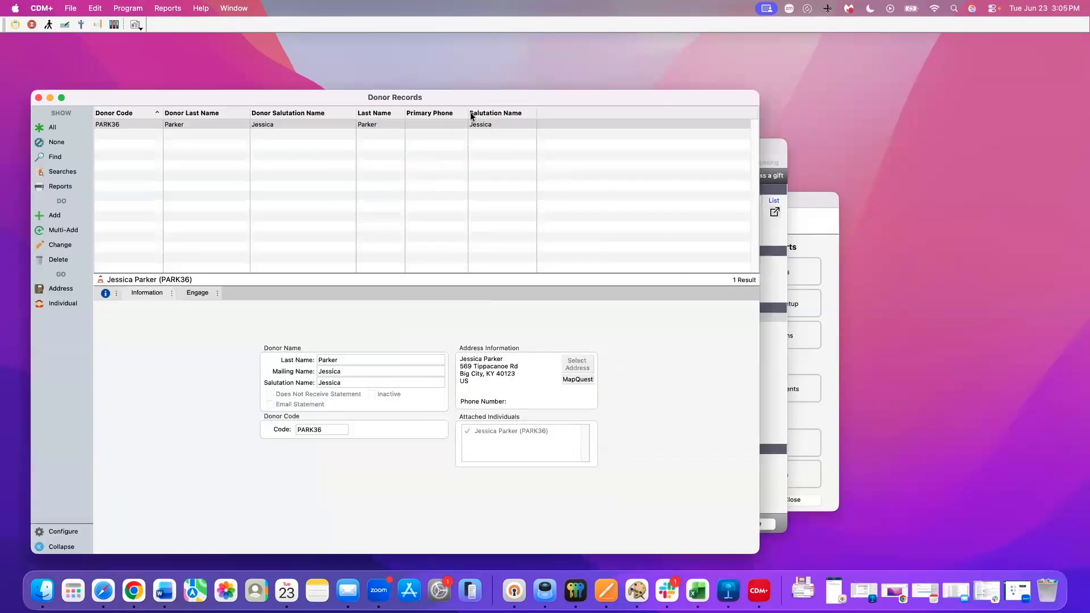
drag(645, 101, 775, 122)
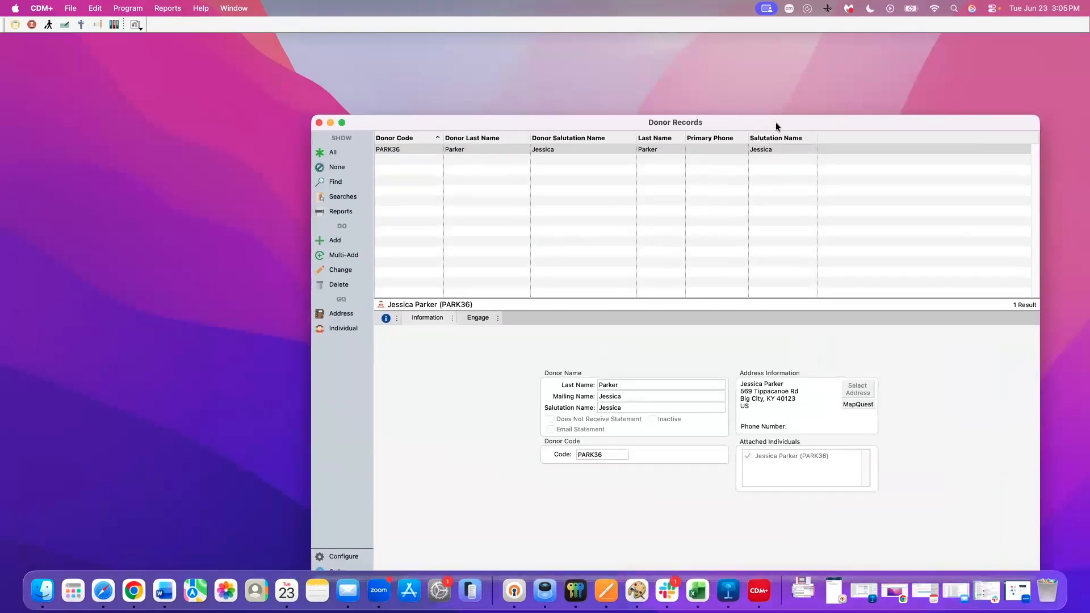
click(338, 315)
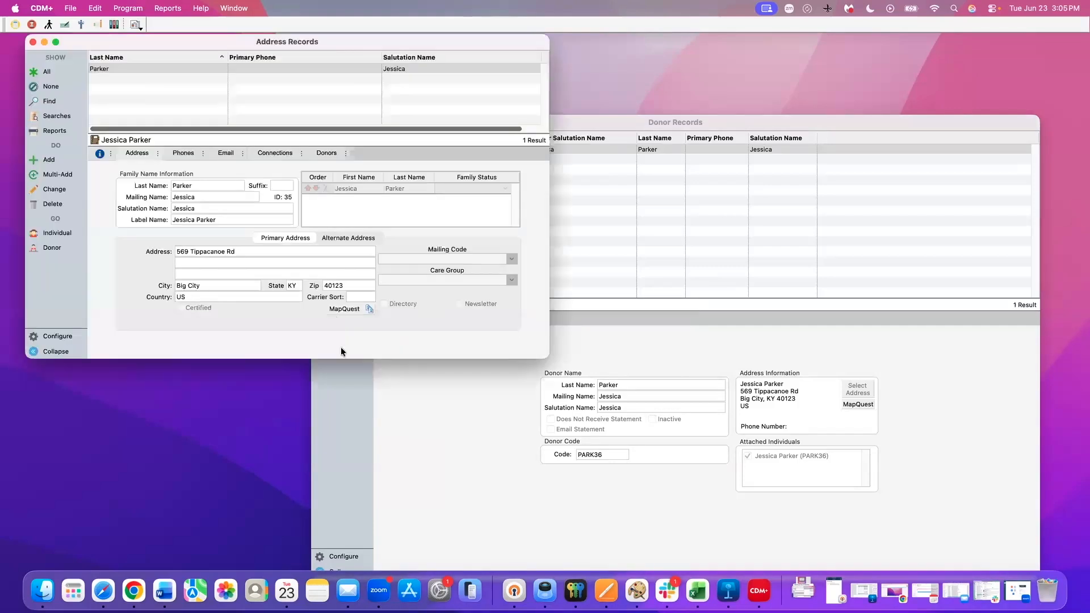
click(341, 326)
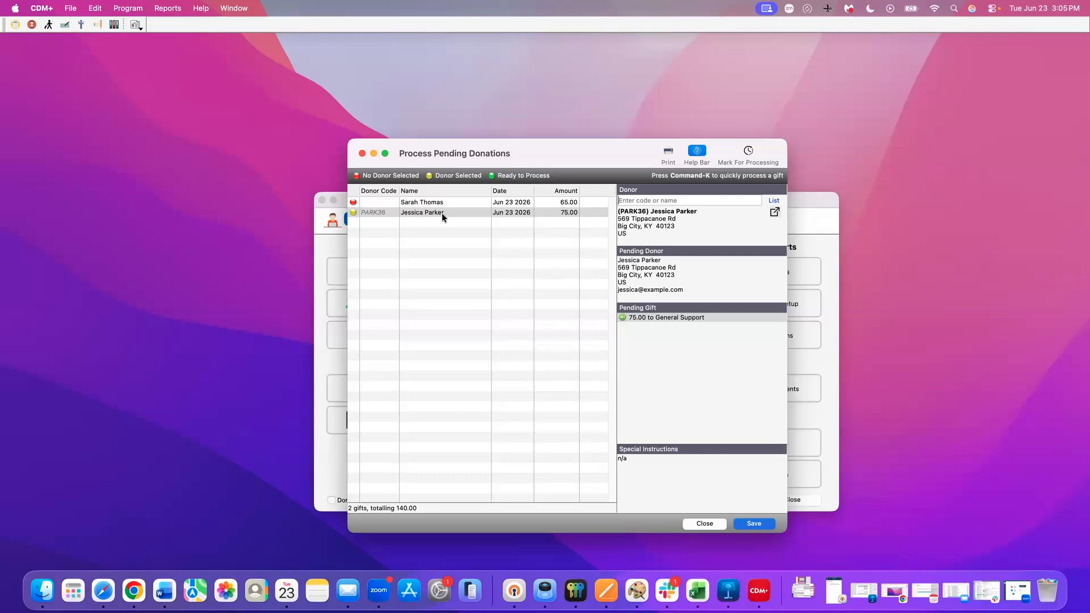
click(749, 152)
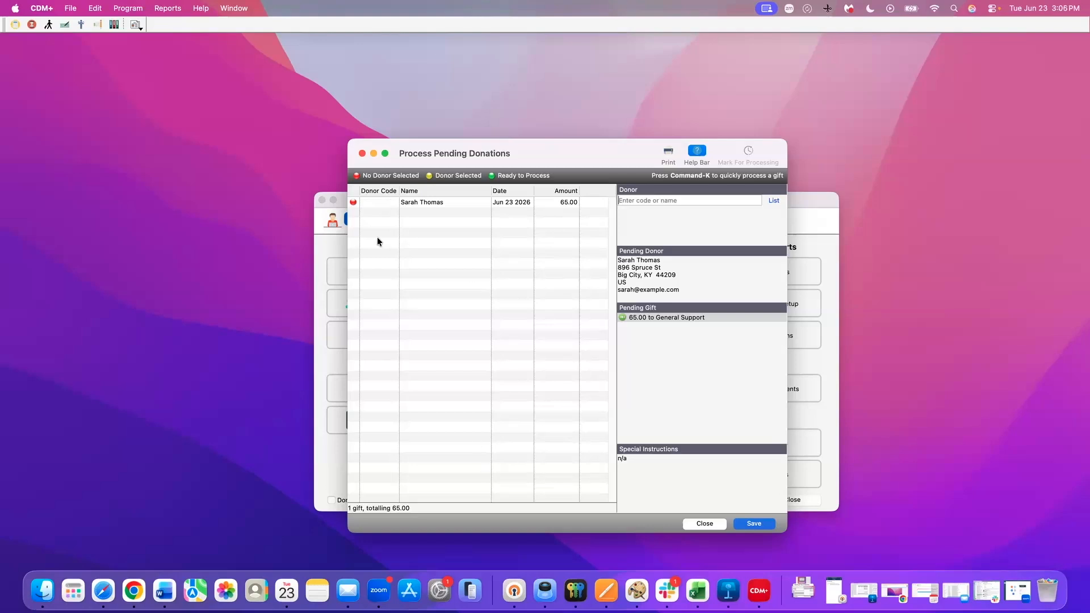
Search for the 65.00 gift's donor by last name and choose to add a new donor manually.
click(479, 204)
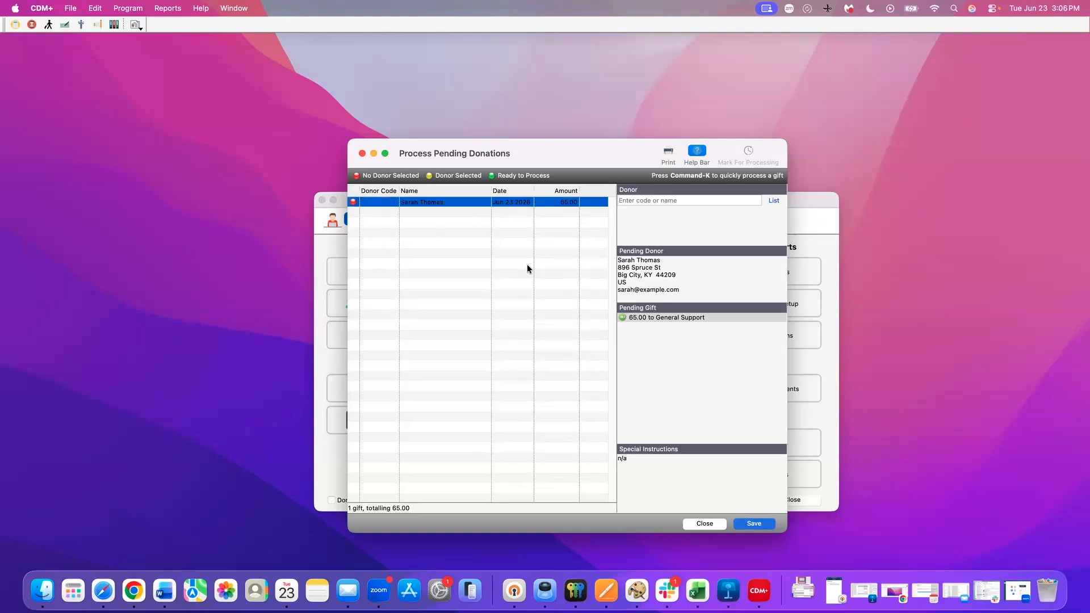
click(691, 201)
text(thom)
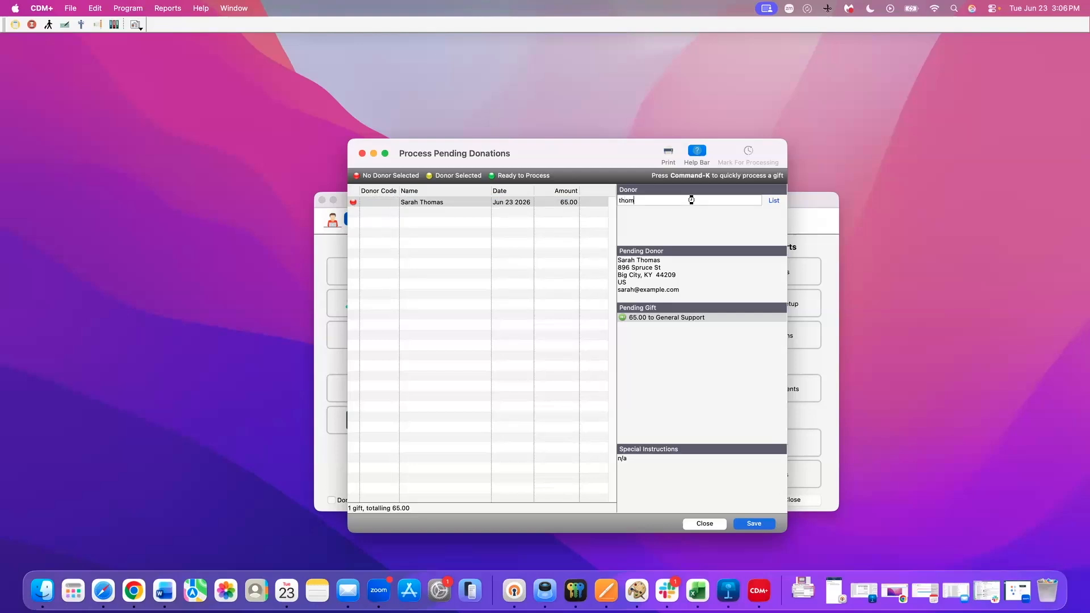
key(Return)
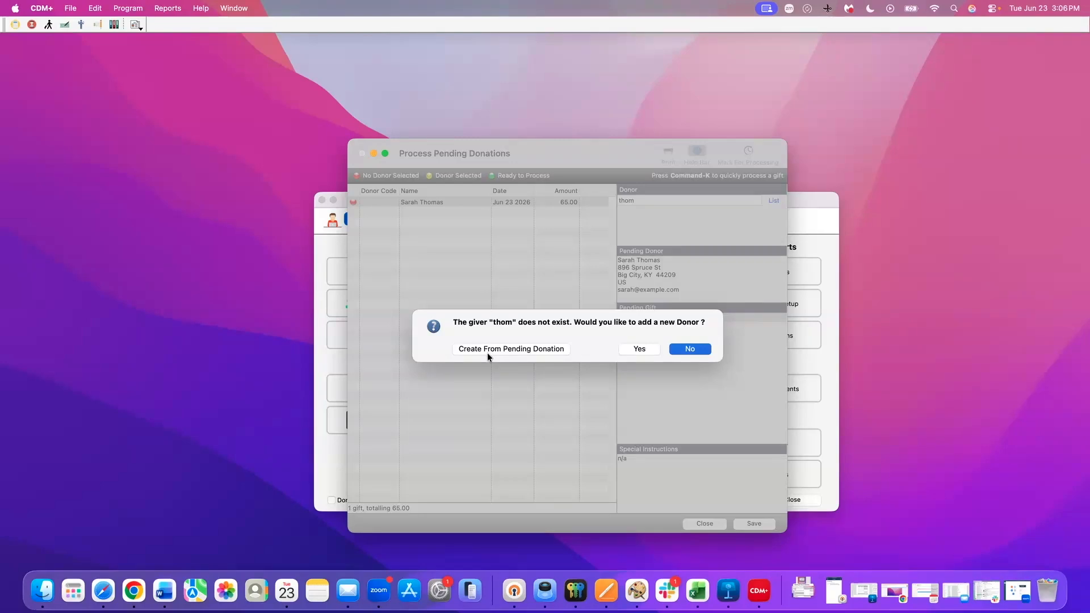
click(640, 349)
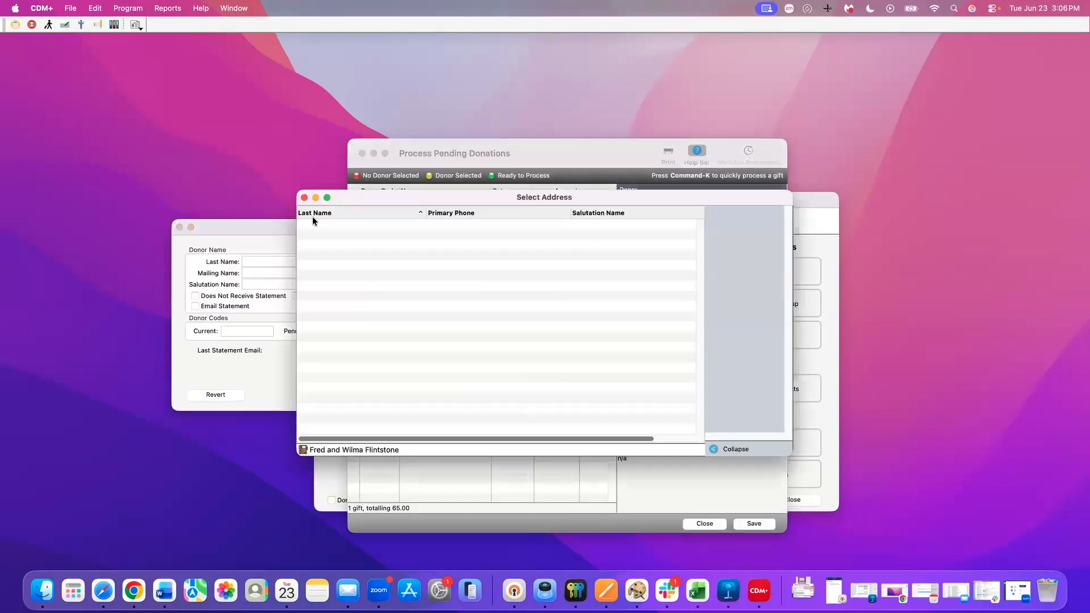
Check the existing addresses, add a new address record for the donor, and arrange it beside the pending donation for comparison.
drag(332, 230, 214, 273)
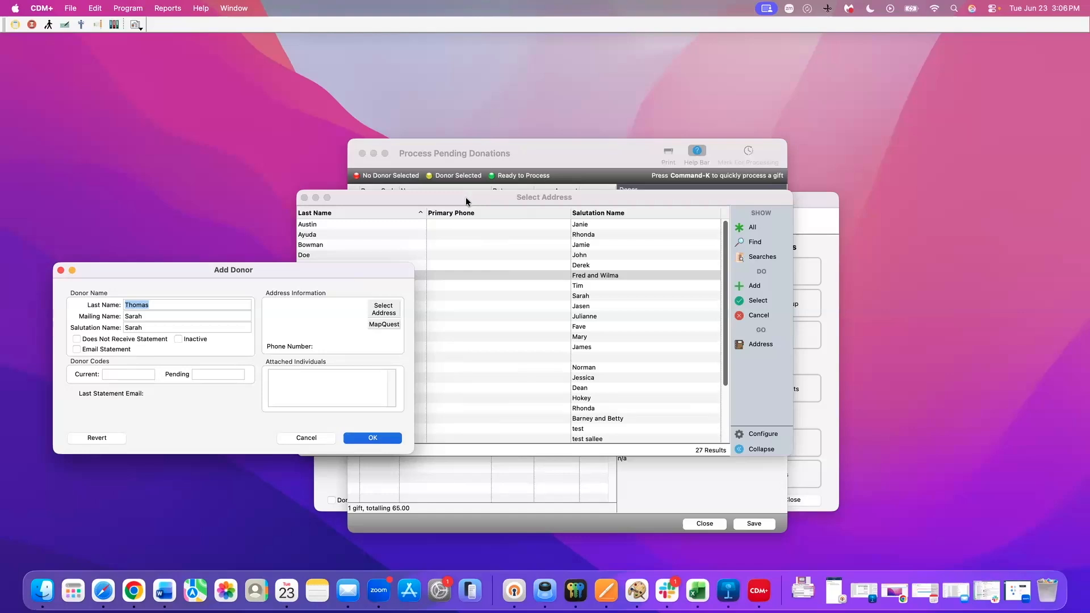
click(511, 199)
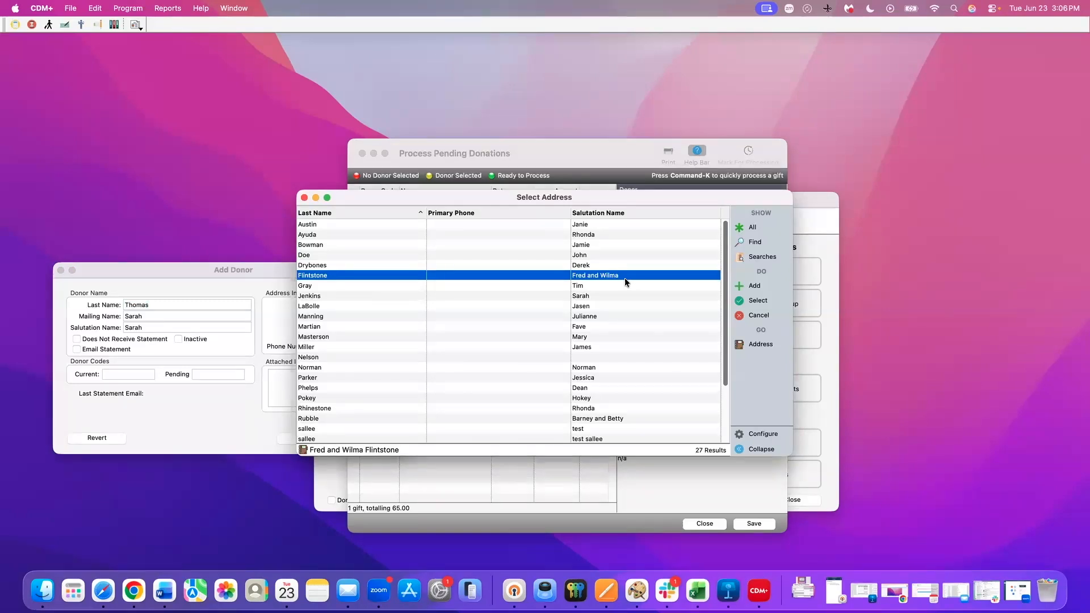
scroll(625, 278, down, 5)
scroll(624, 277, up, 5)
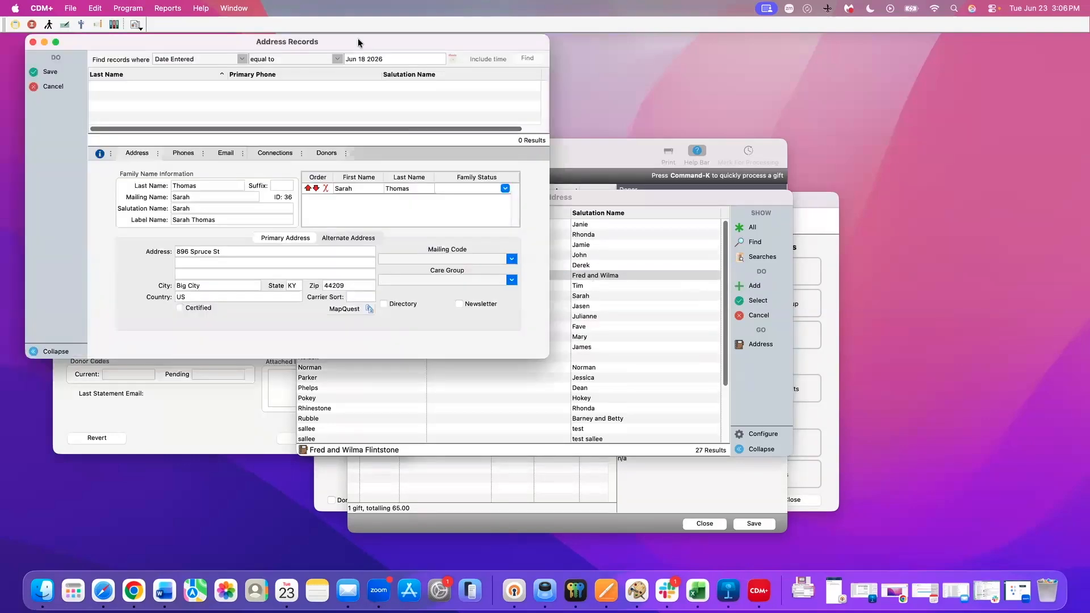
drag(358, 38, 359, 93)
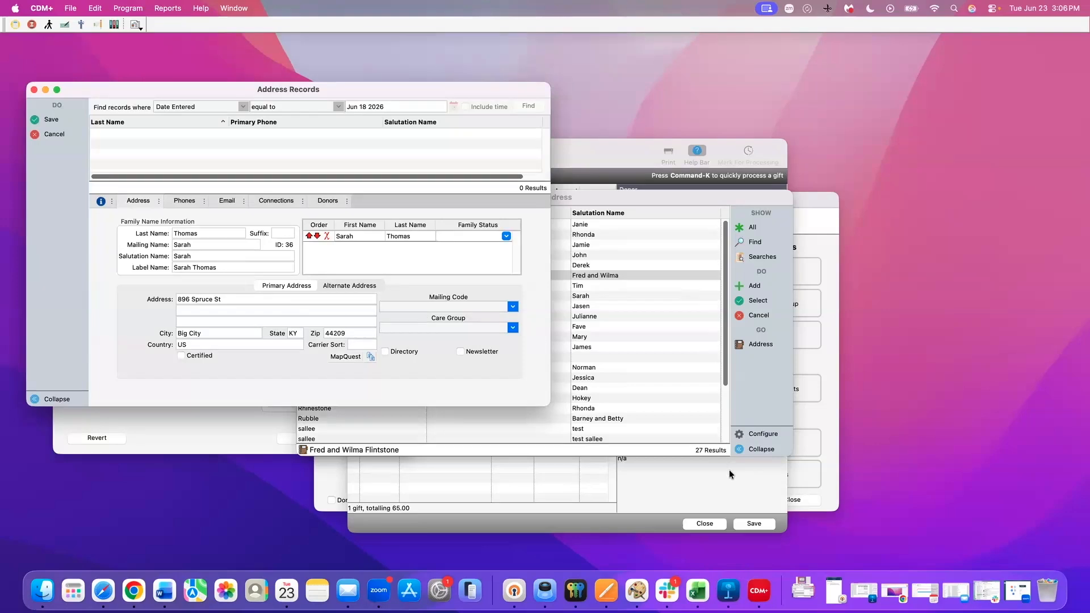
click(569, 142)
drag(548, 148, 753, 132)
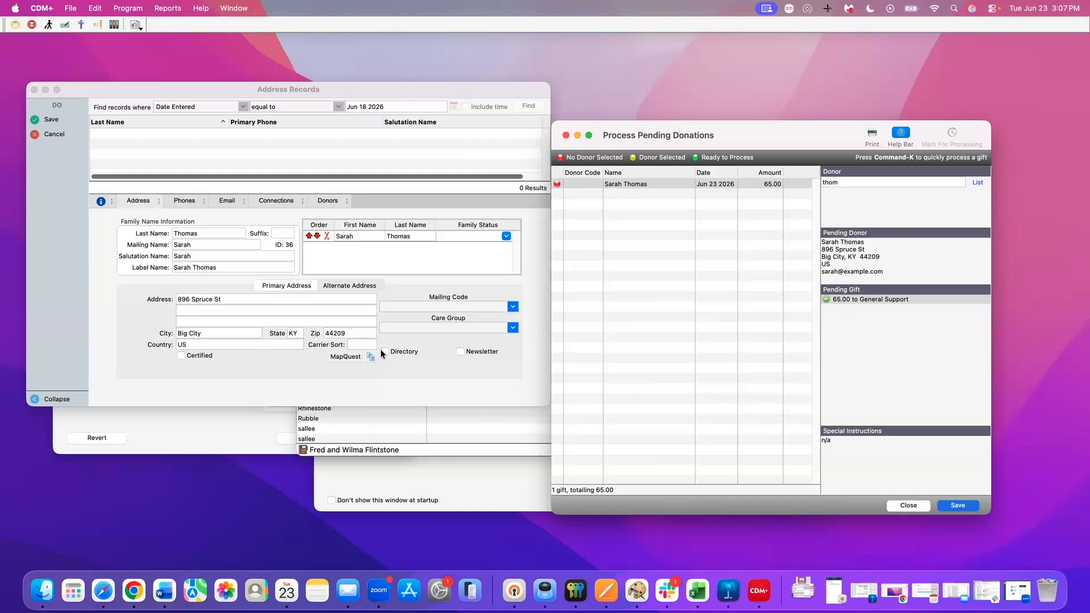
Enable Newsletter and Directory on the new address record and save it.
click(460, 351)
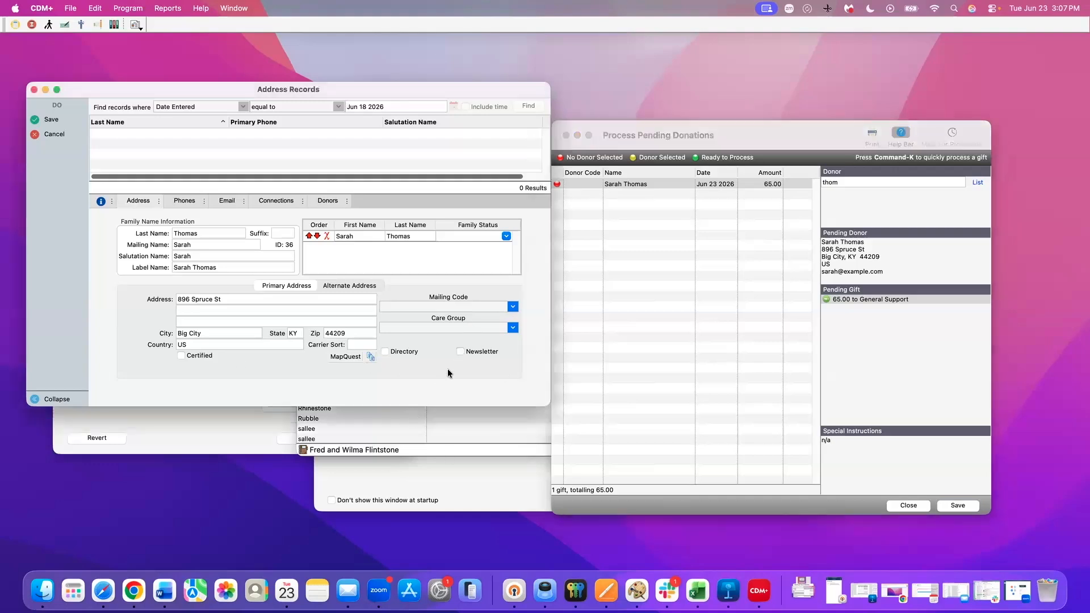
click(460, 352)
click(385, 351)
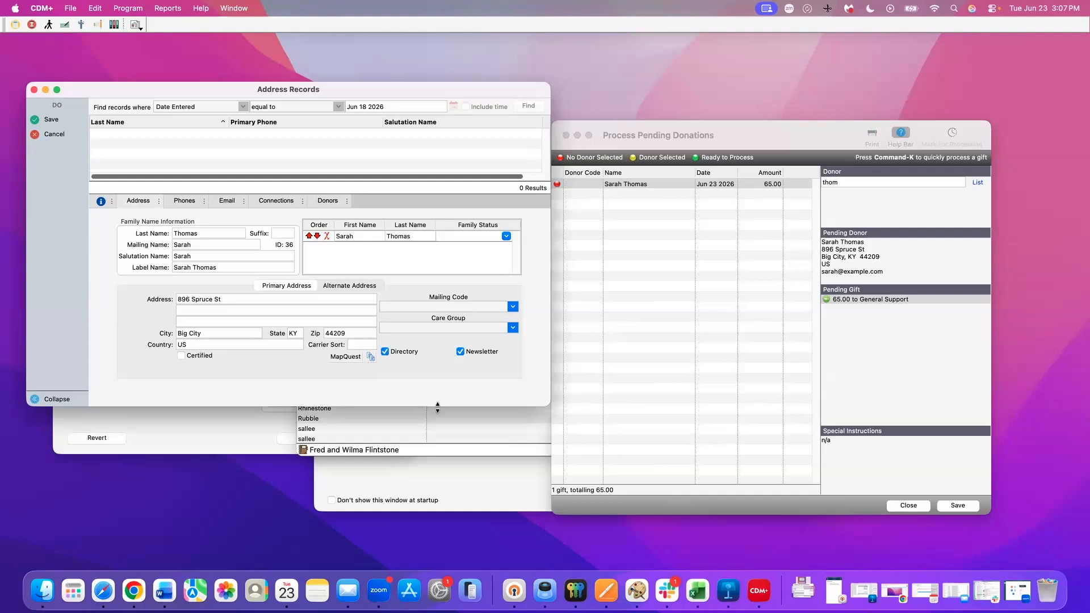
click(53, 121)
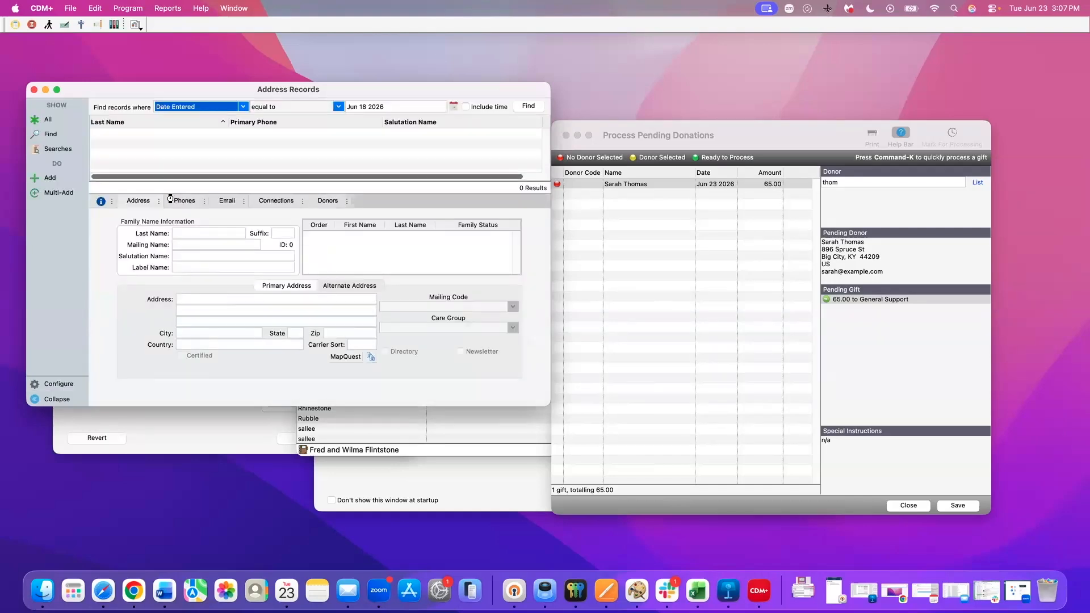
Enable Email Statement for the new donor linked to that address and accept the donor record.
drag(269, 267, 324, 271)
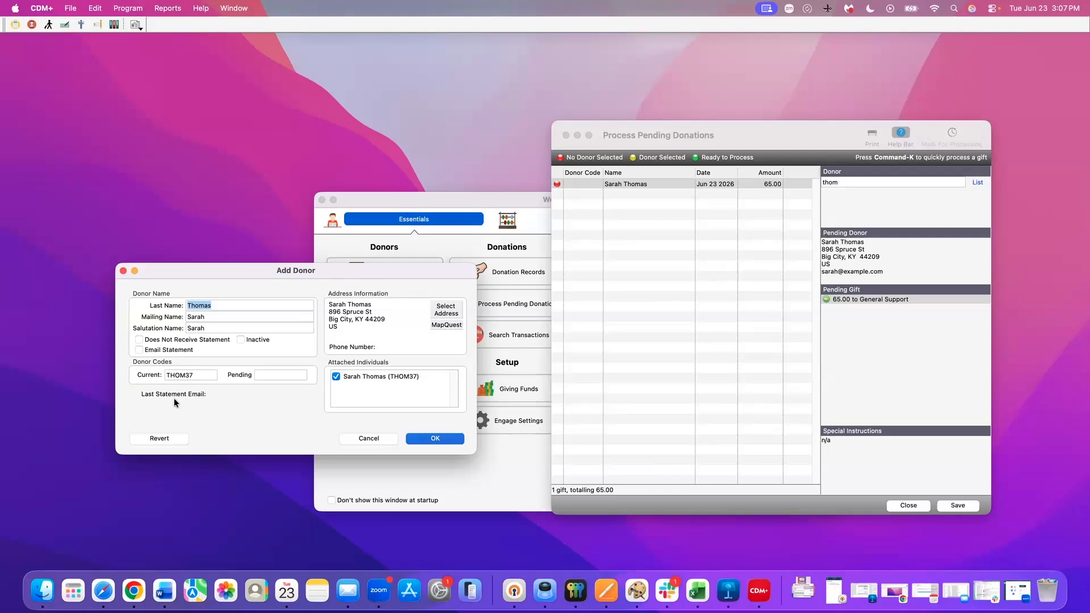
click(139, 350)
click(440, 439)
Mark the 65.00 gift for processing, save it, and close the pending donations window.
drag(814, 135, 584, 153)
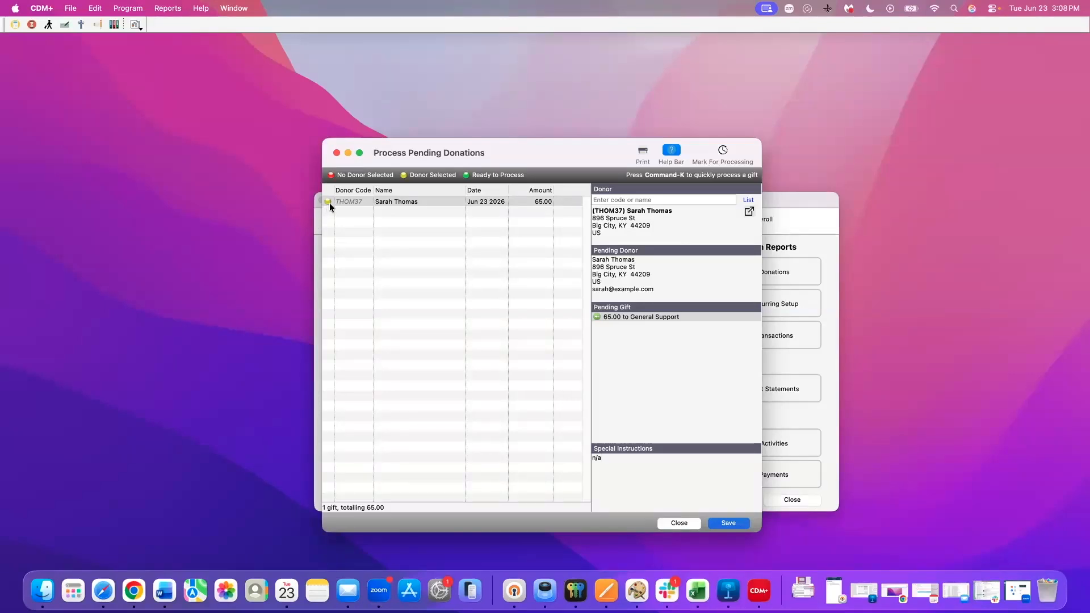
click(428, 206)
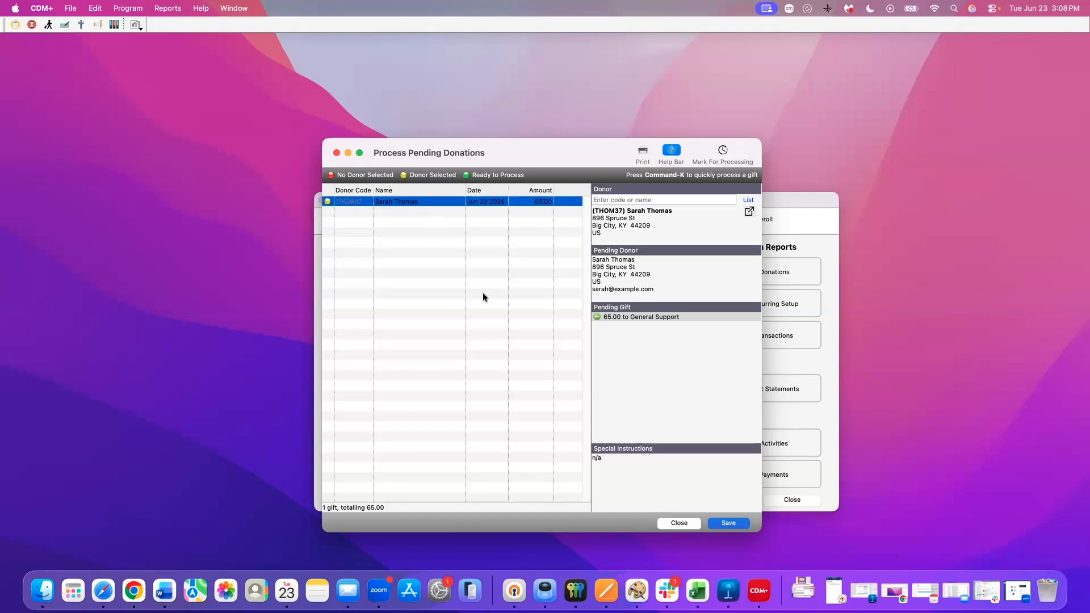
click(724, 151)
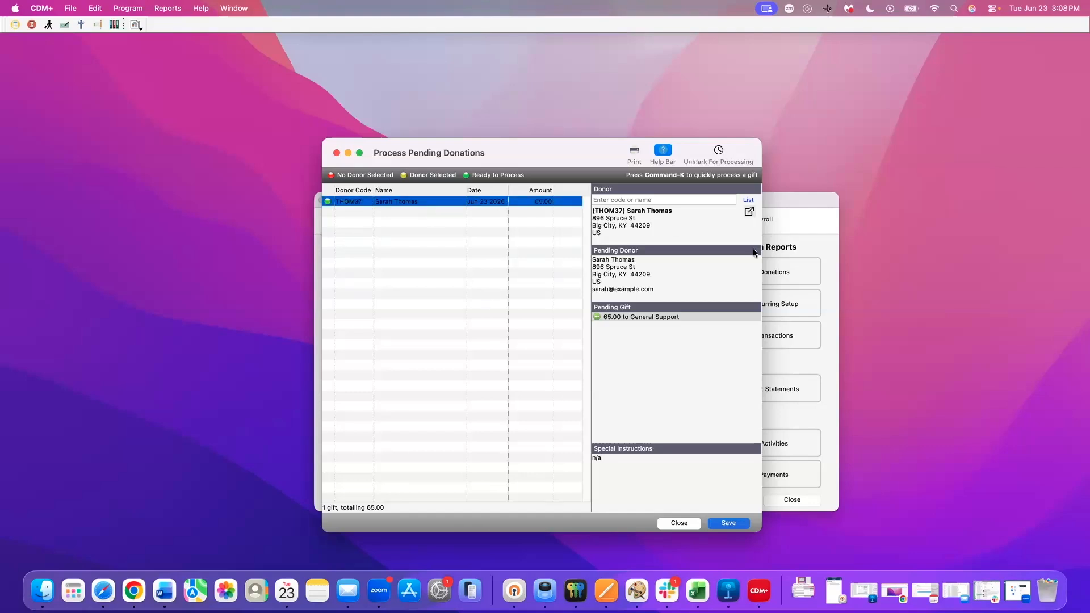
click(730, 523)
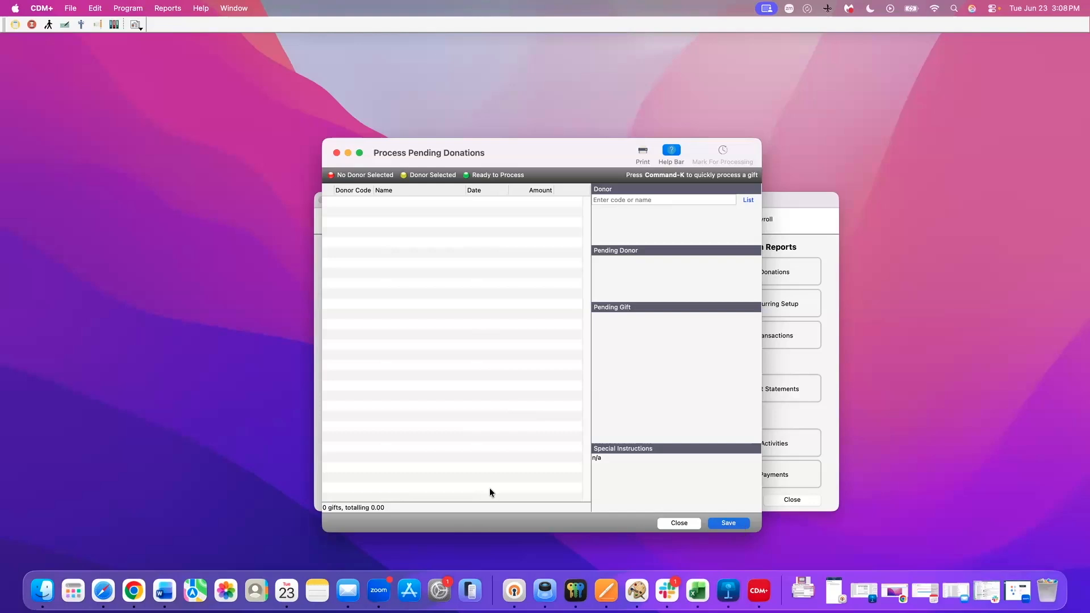
click(674, 527)
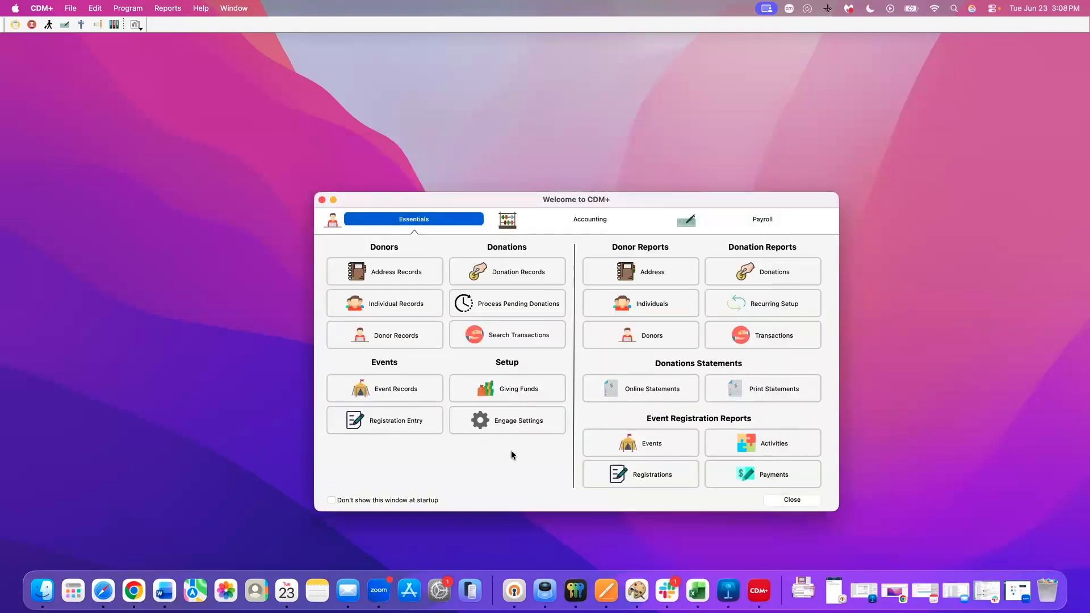